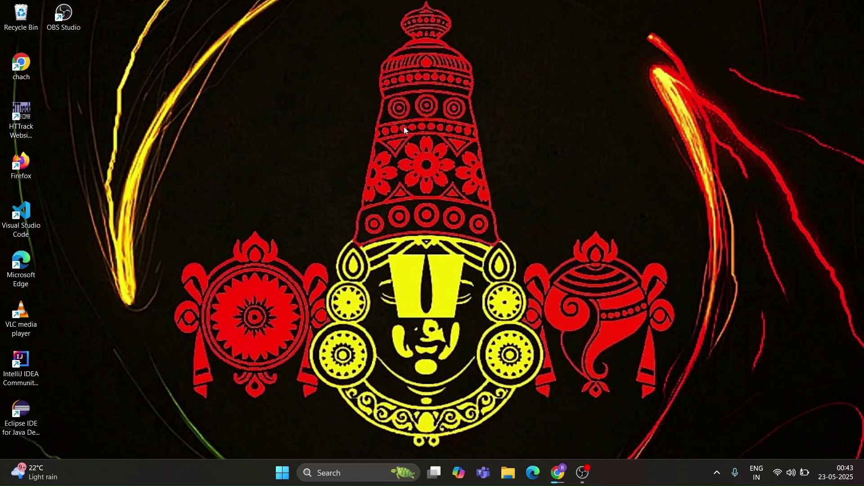
Step: Open Command Prompt and check the installed Java version with java --version
key("super")
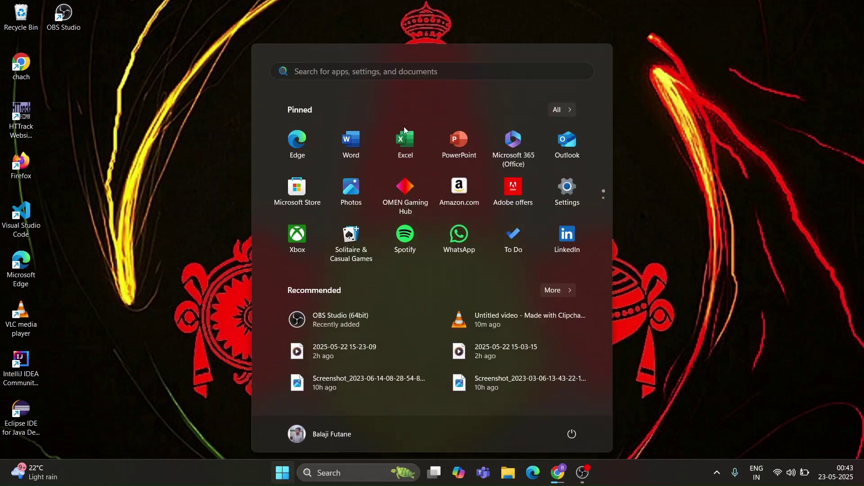
type("cm")
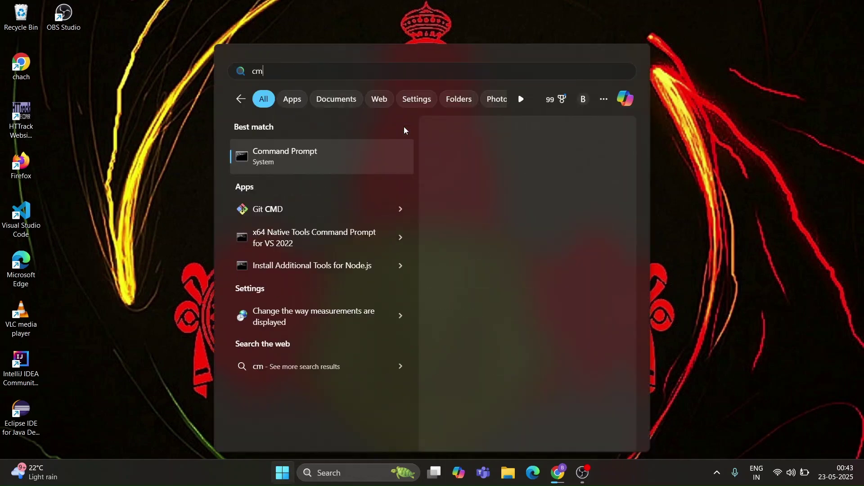
type("d")
key("Return")
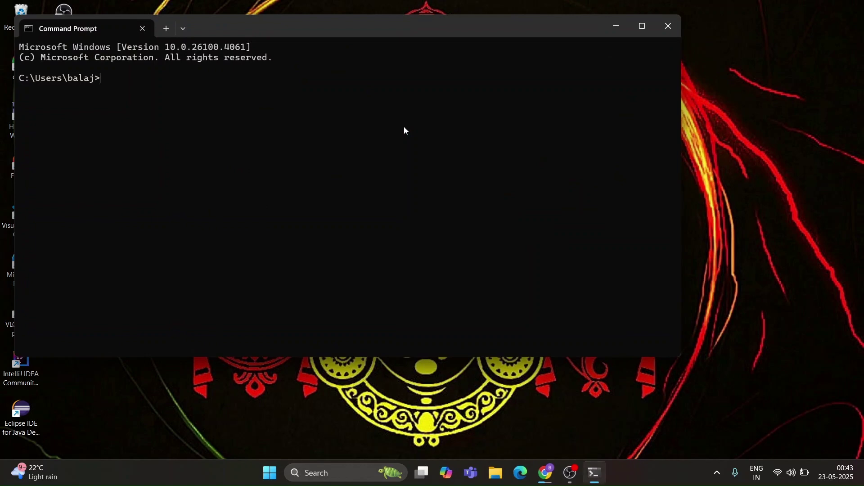
type("java --versiob")
key("BackSpace")
type("n")
key("Return")
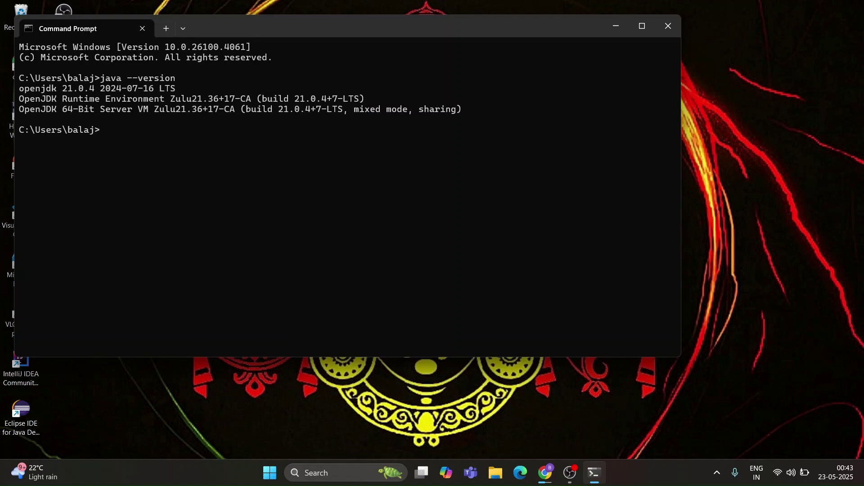
Step: Close the Command Prompt session with the exit command
type("exis")
type("t")
key("Return")
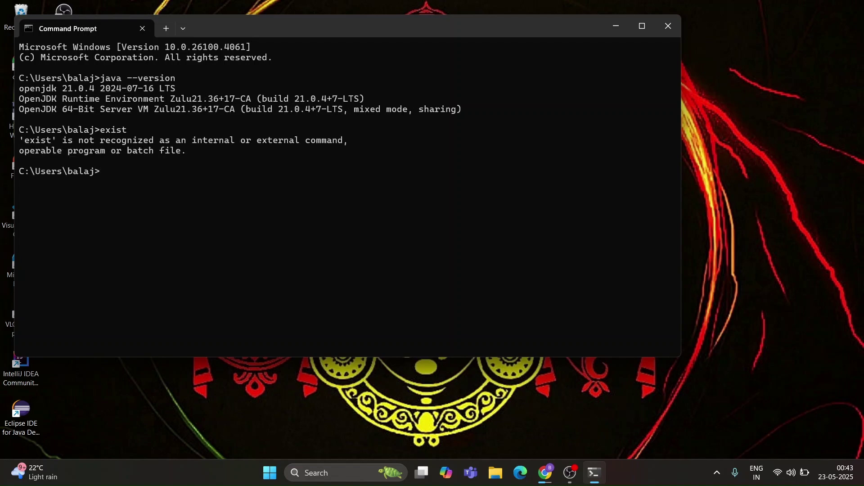
type("exit")
key("Return")
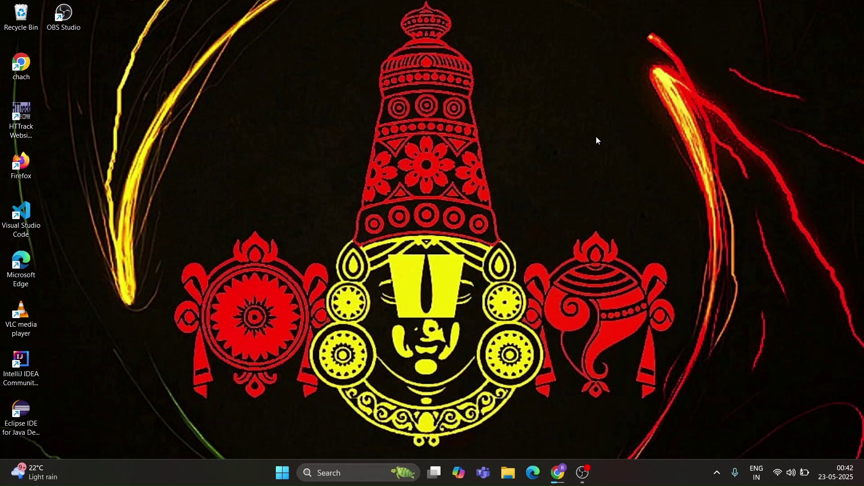
right_click(261, 92)
left_click(334, 172)
Step: Open Google Chrome and maximize its window
key("super")
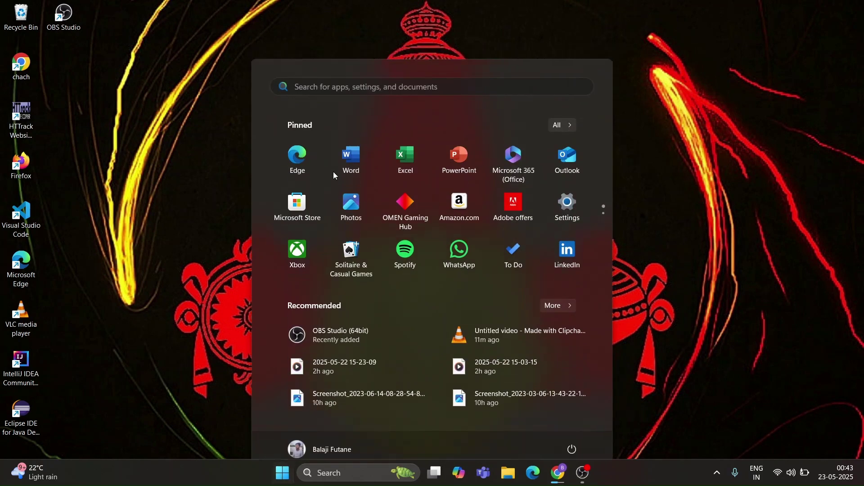
key("super")
key("super")
type("ch")
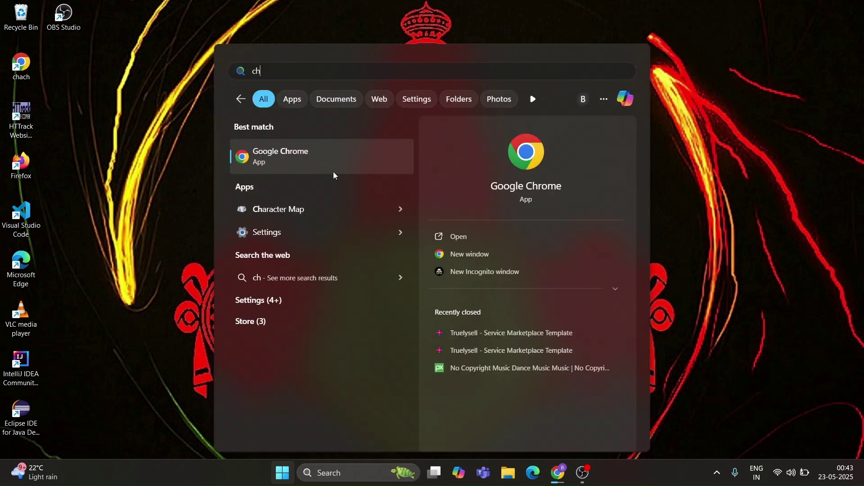
key("Return")
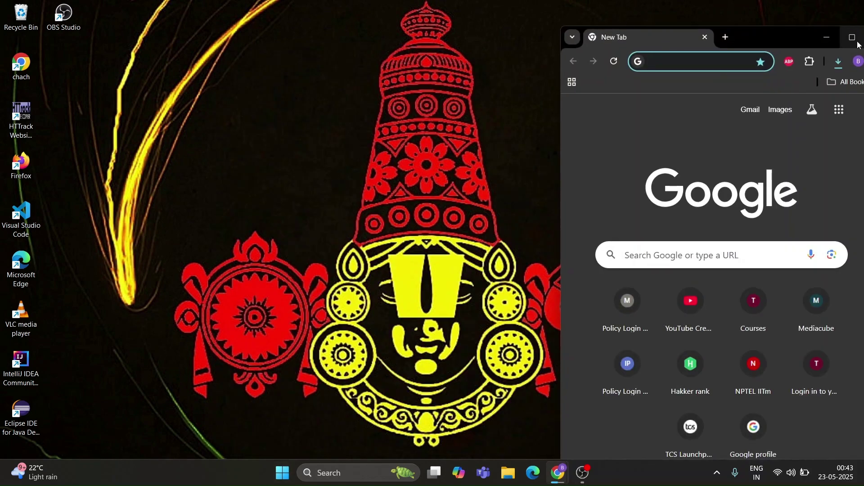
left_click(852, 38)
Step: Search Google for android studio, open the official Android Studio download page and decline the survey
left_click(447, 30)
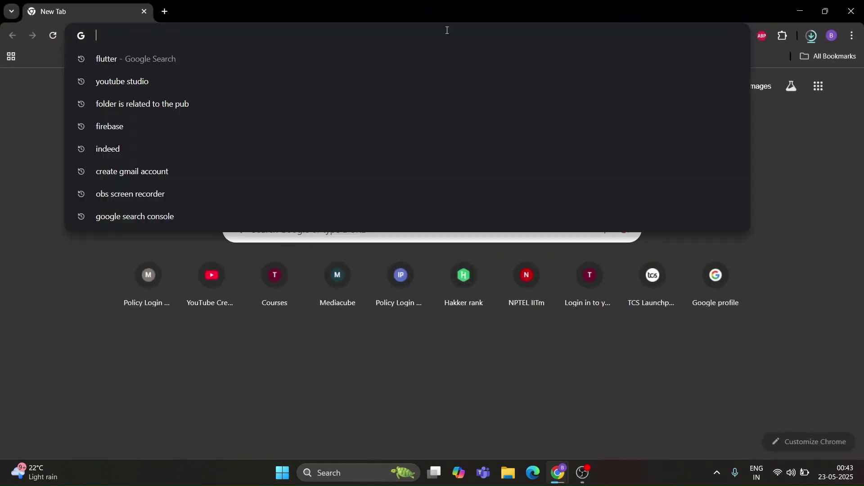
type("a")
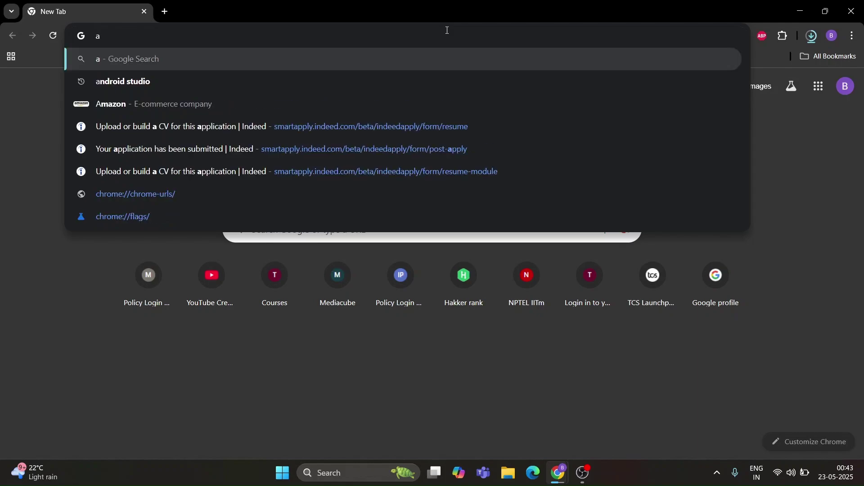
key("Down")
key("Return")
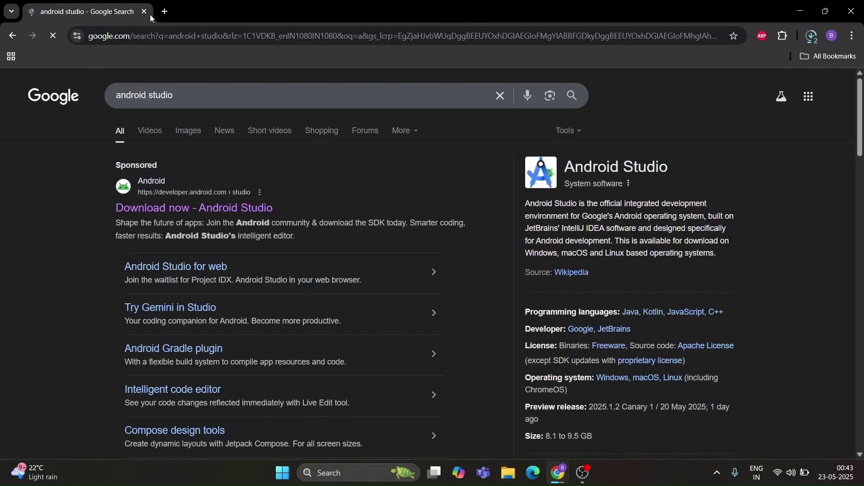
left_click(225, 214)
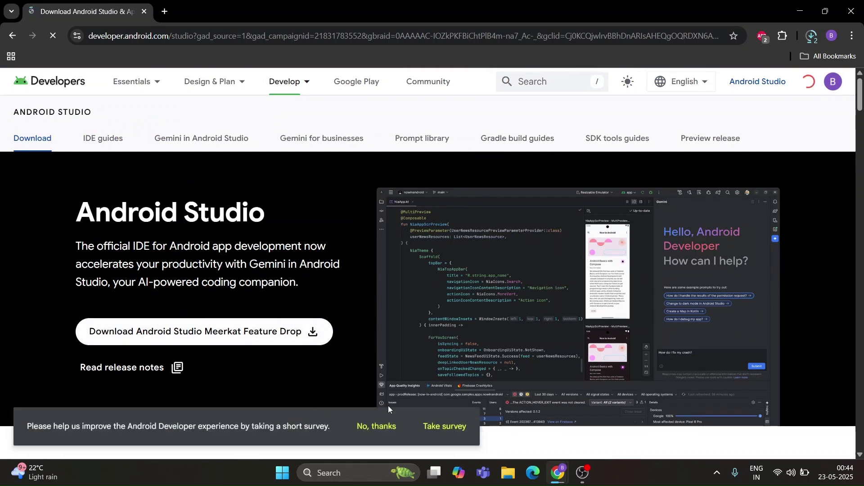
left_click(389, 426)
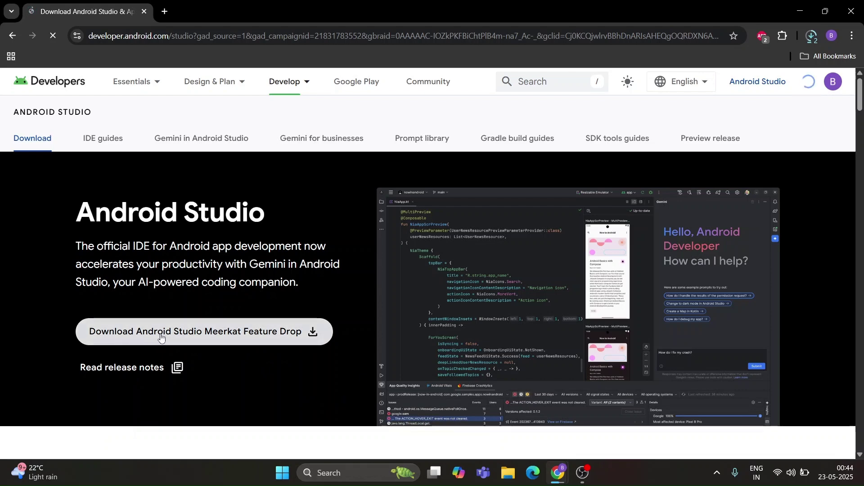
Step: Agree to the terms and conditions and download Android Studio Meerkat Feature Drop 2024.3.2 for Windows
left_click(225, 335)
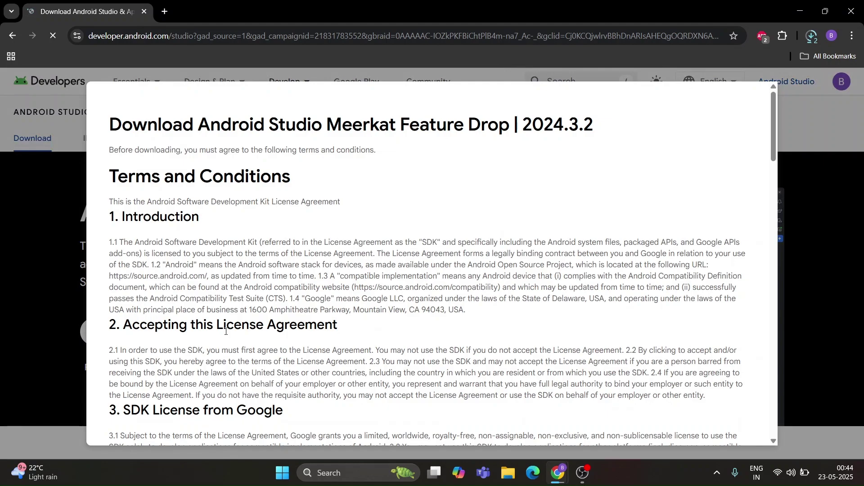
scroll(317, 347, "down", 20)
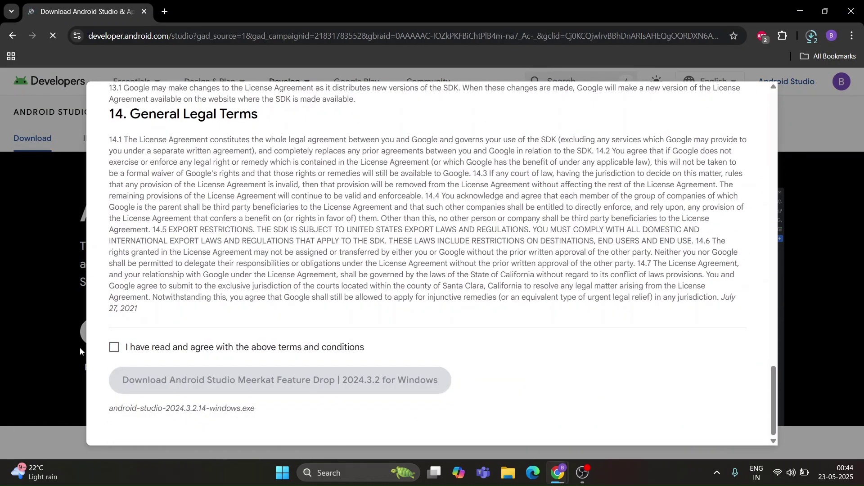
left_click(118, 353)
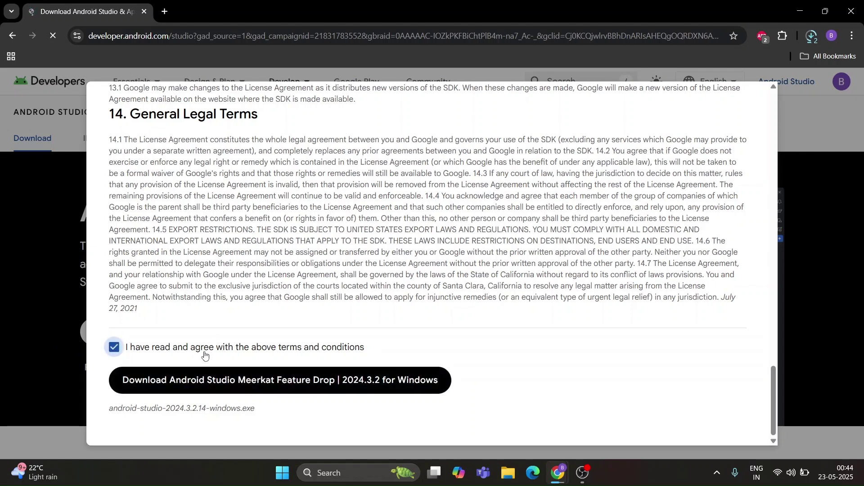
left_click(240, 389)
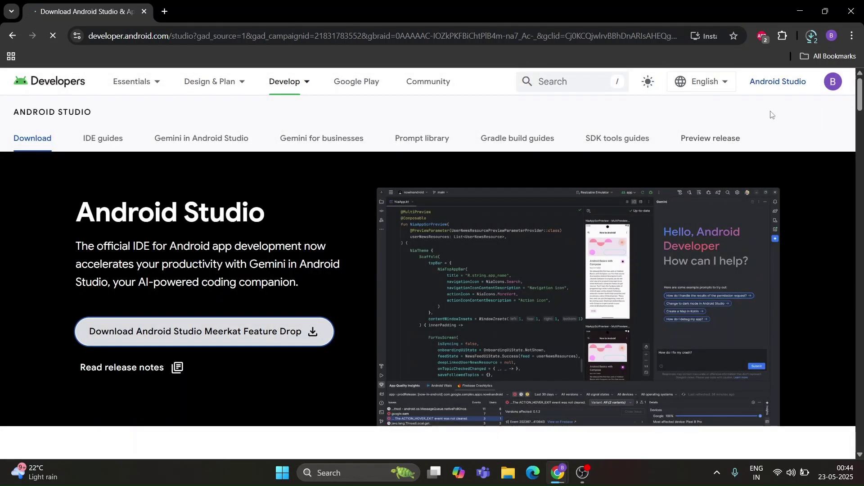
Step: Cancel the duplicate Android Studio installer download in the recent download history
left_click(811, 42)
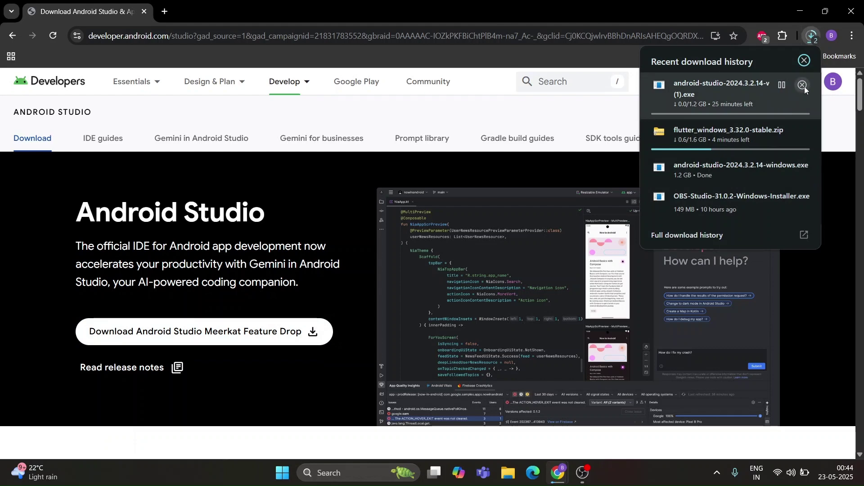
left_click(803, 86)
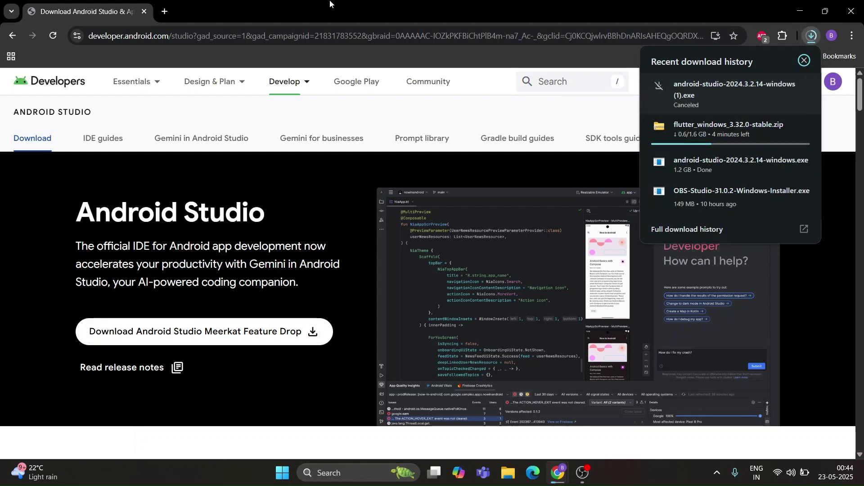
Step: Switch to File Explorer and run the android-studio-2024.3.2.14-windows installer from the Downloads folder
key("super+e")
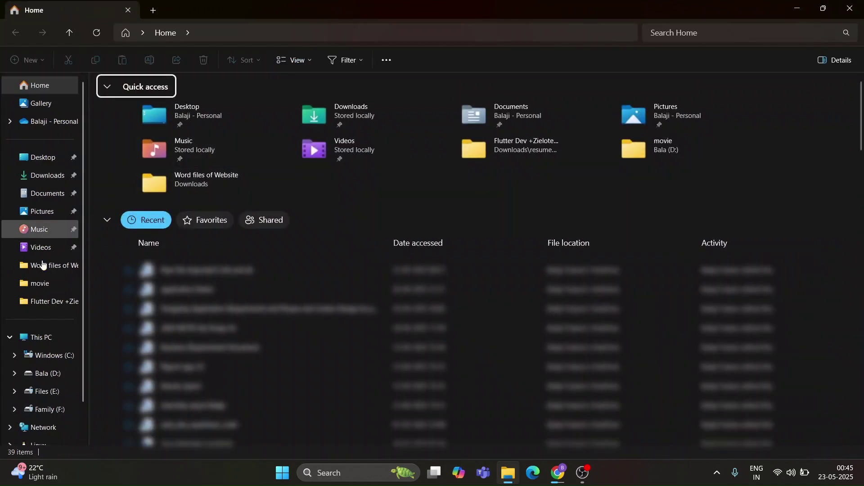
left_click(43, 176)
left_click(117, 142)
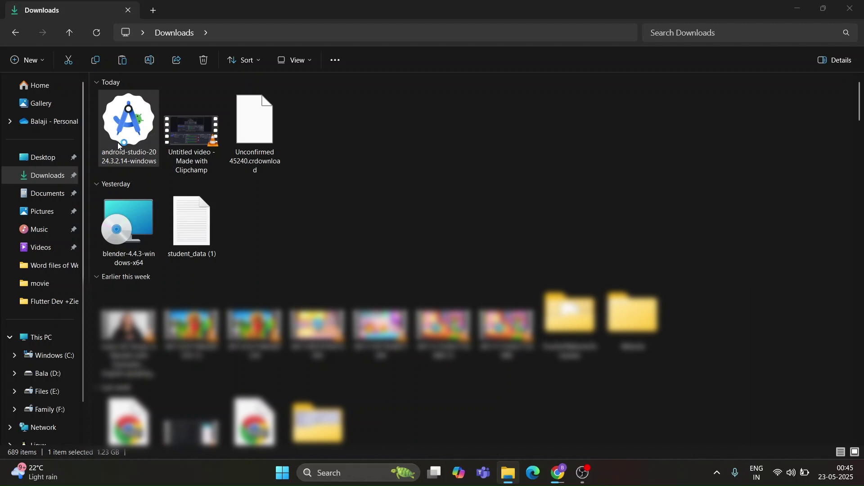
double_click(119, 146)
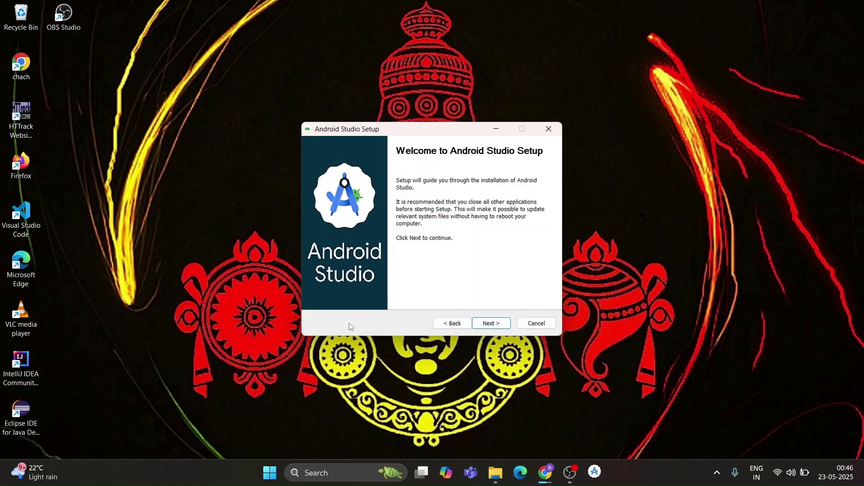
Step: Install Android Studio without the Android Virtual Device component, keeping the default location and Android Studio shortcut folder
left_click(499, 323)
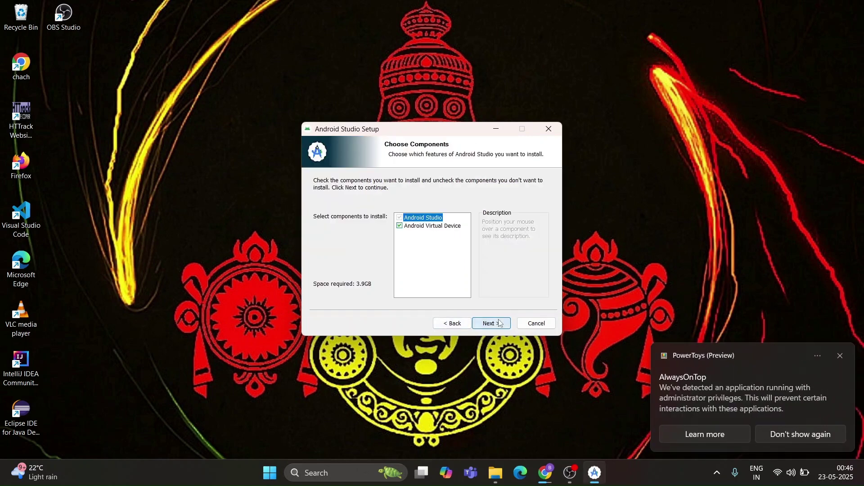
left_click(414, 228)
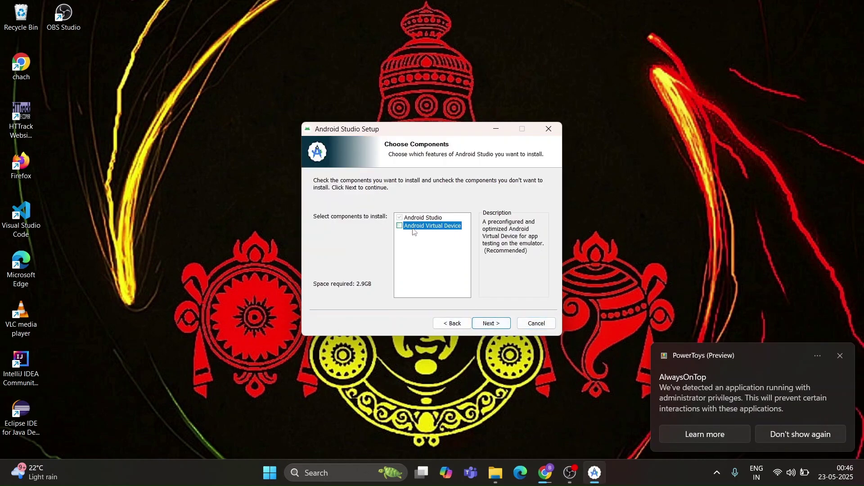
left_click(493, 324)
left_click(501, 325)
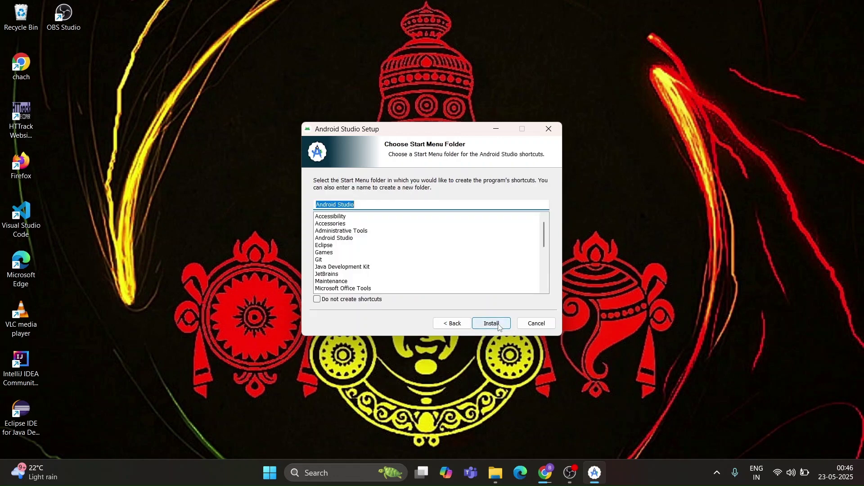
left_click(500, 328)
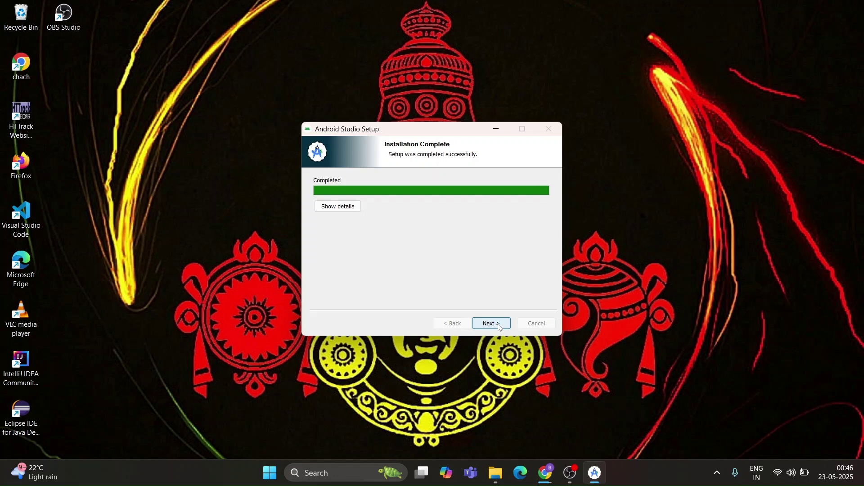
Step: Finish the installer with Start Android Studio enabled, and agree to send usage statistics to Google
left_click(499, 325)
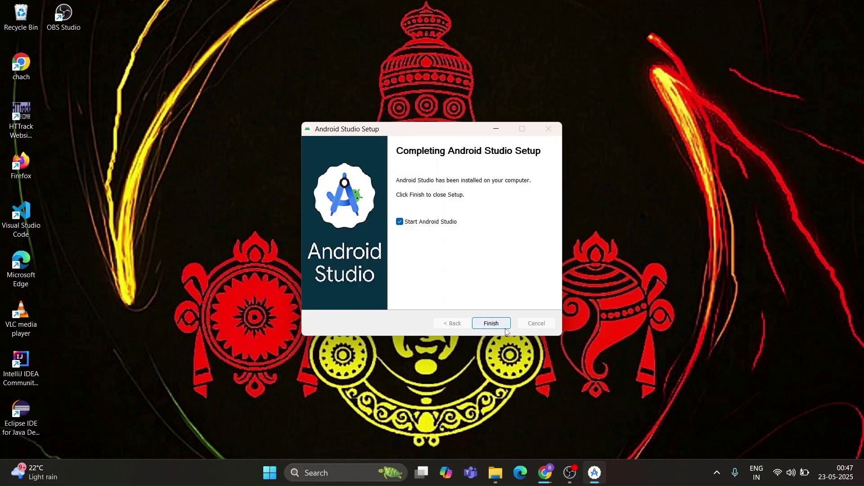
left_click(506, 329)
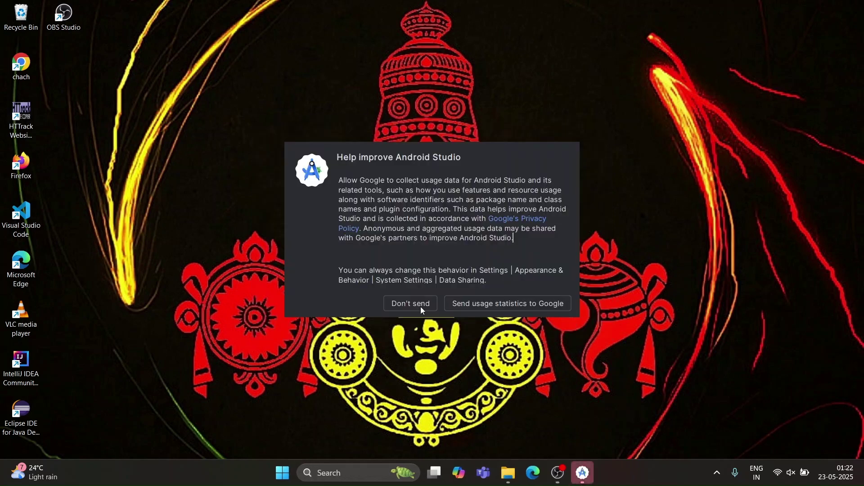
left_click(481, 307)
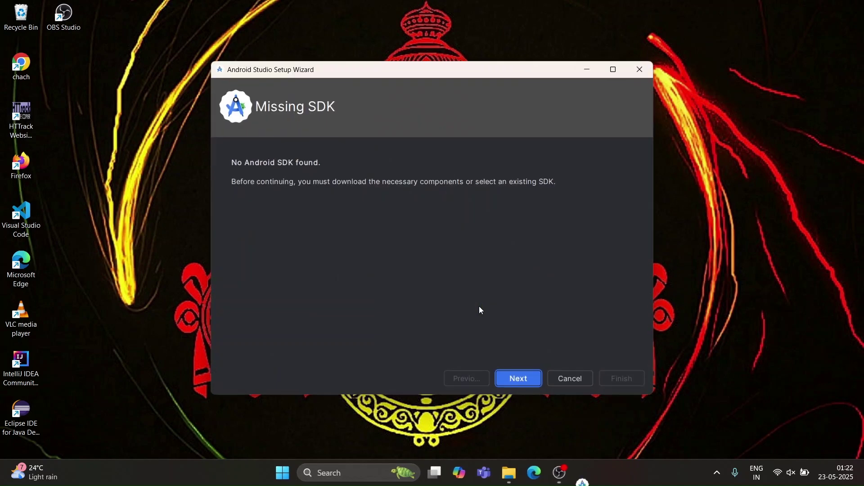
Step: Keep the default SDK components and location, review the components to download, and continue to the license agreement
left_click(524, 380)
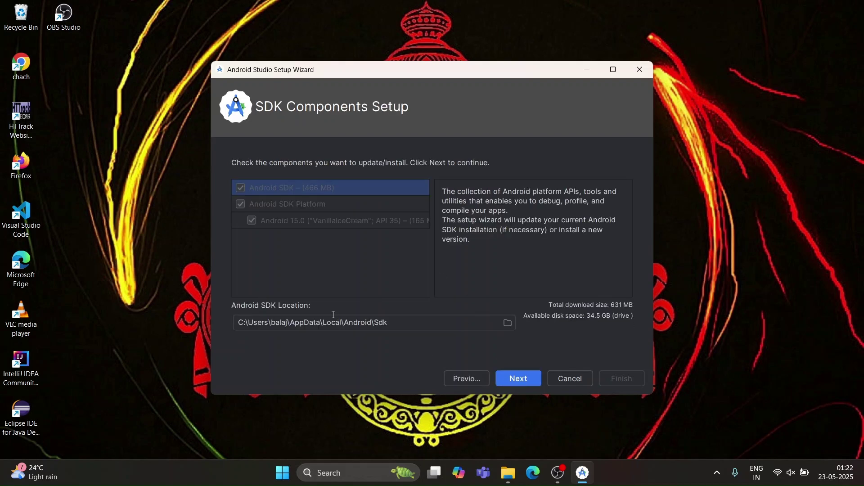
left_click(531, 379)
scroll(485, 321, "down", 3)
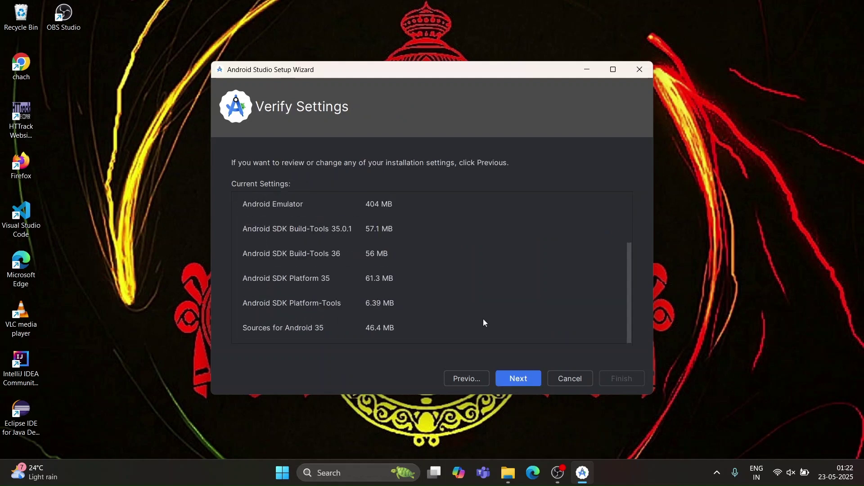
scroll(484, 321, "up", 3)
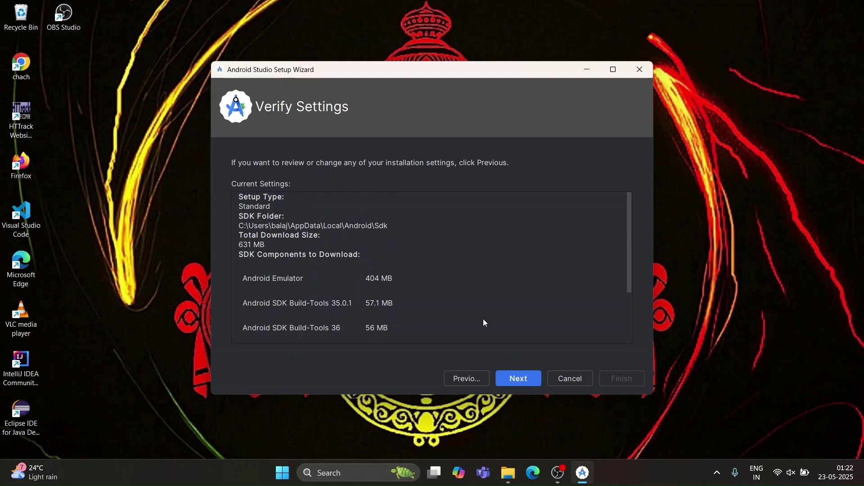
scroll(485, 321, "down", 3)
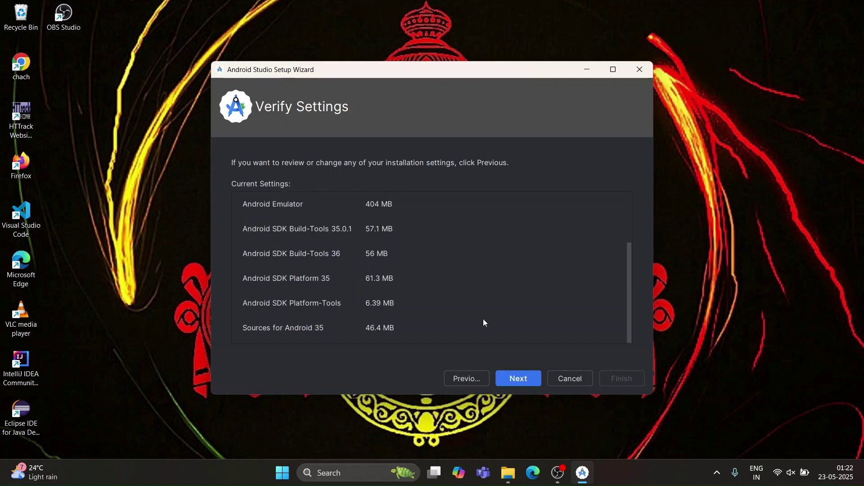
left_click(533, 381)
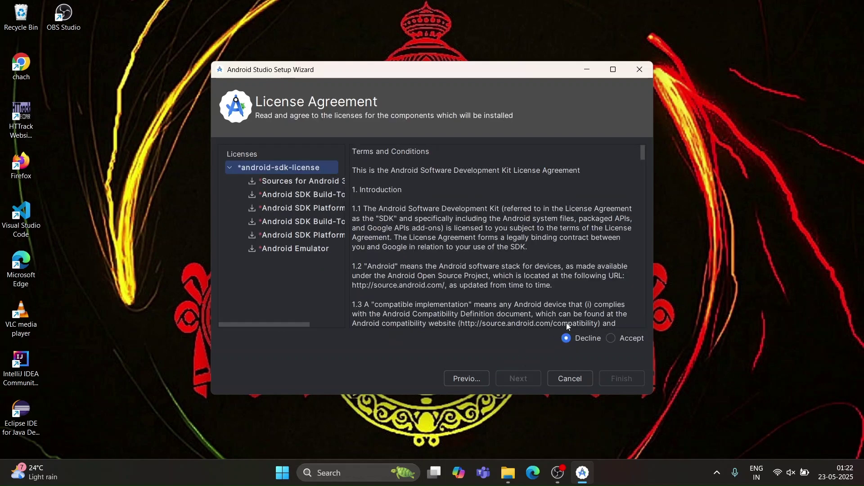
Step: Accept the android-sdk-license, download the SDK components with the download details shown, and finish the setup wizard
left_click(610, 343)
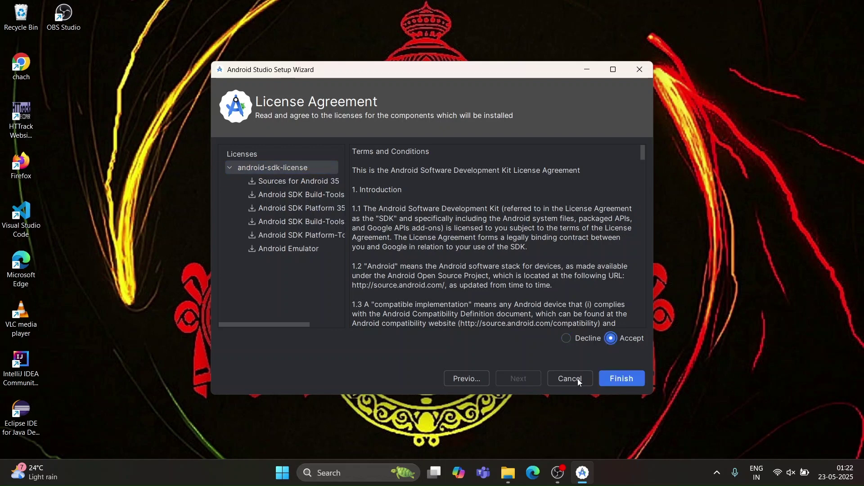
left_click(630, 379)
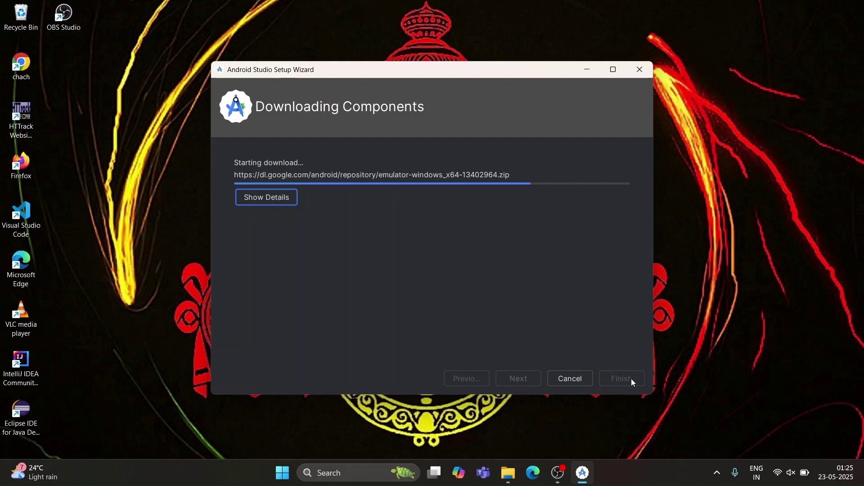
left_click(266, 197)
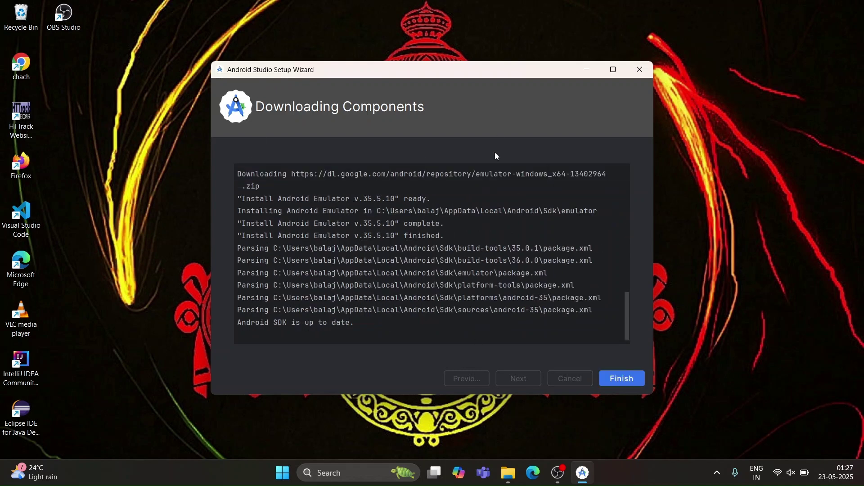
left_click(623, 379)
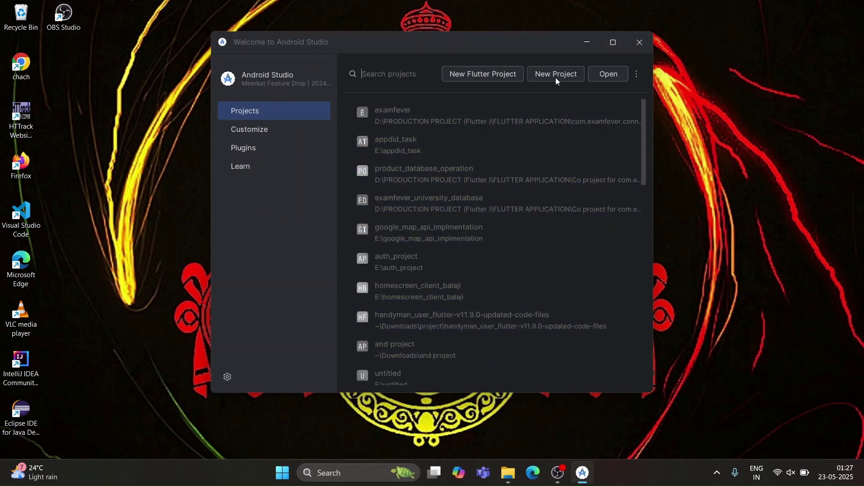
Step: Create a Phone and Tablet project from the Empty Activity template with the default settings, and maximize the project window
left_click(558, 80)
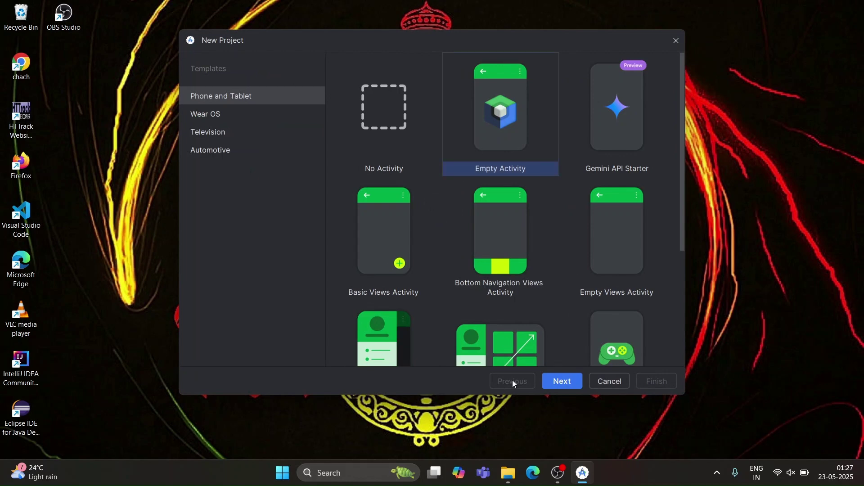
left_click(563, 381)
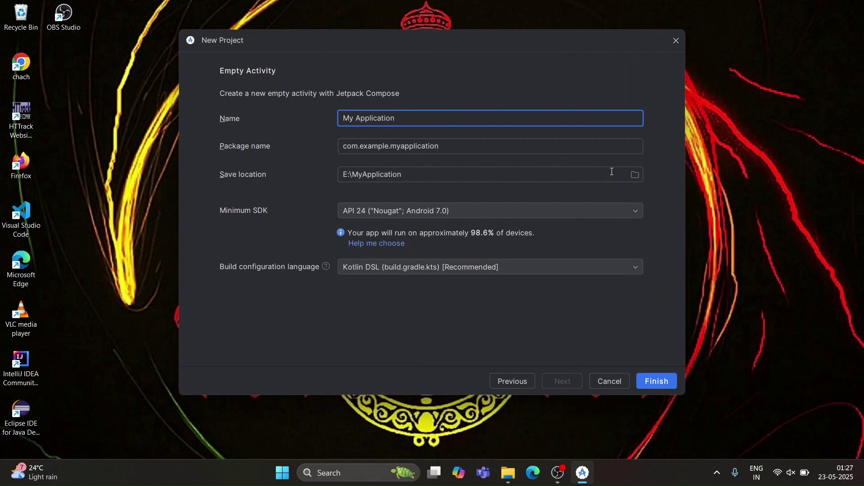
left_click(656, 383)
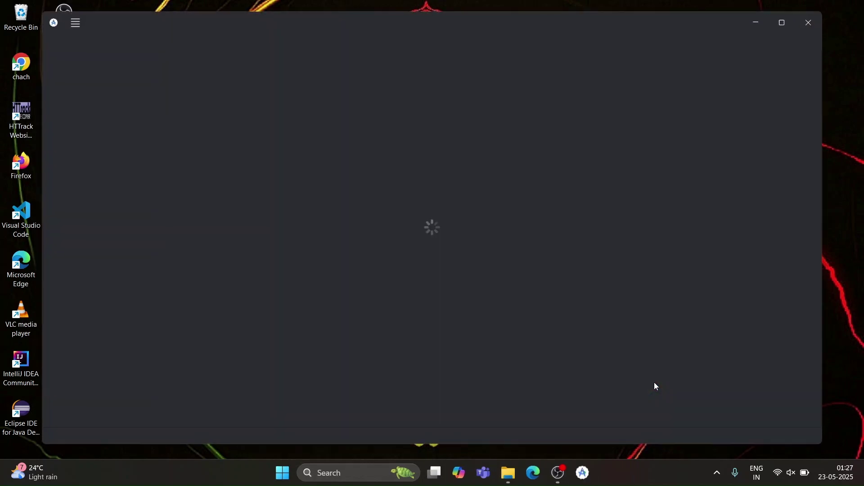
left_click(777, 31)
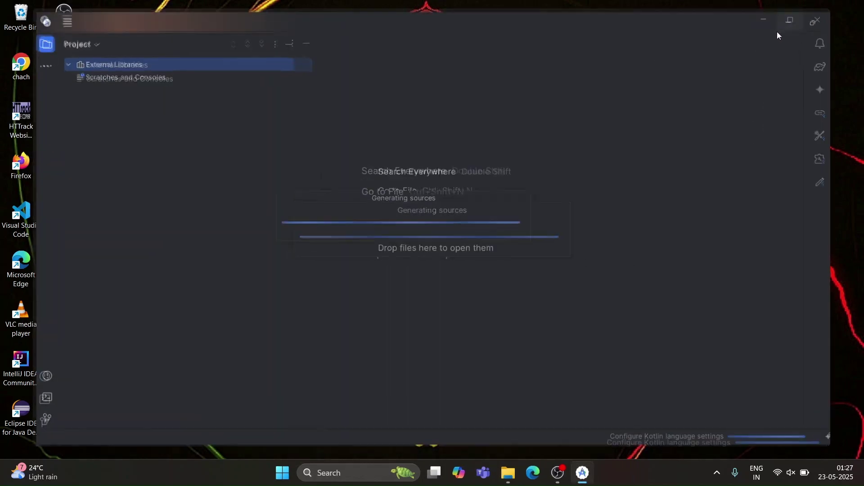
key("XF86MonBrightnessDown")
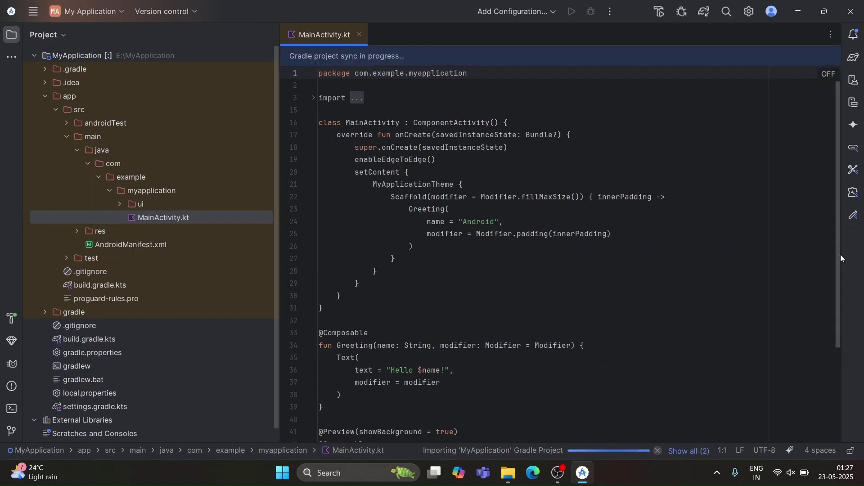
left_click(854, 81)
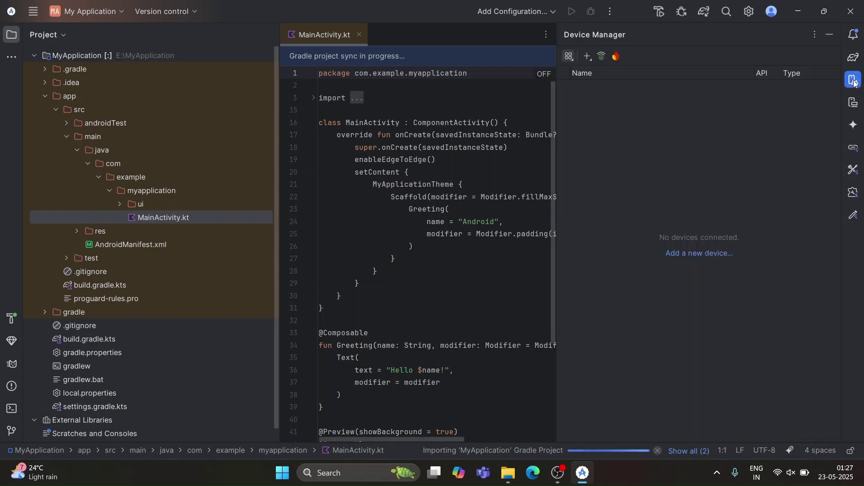
left_click(855, 102)
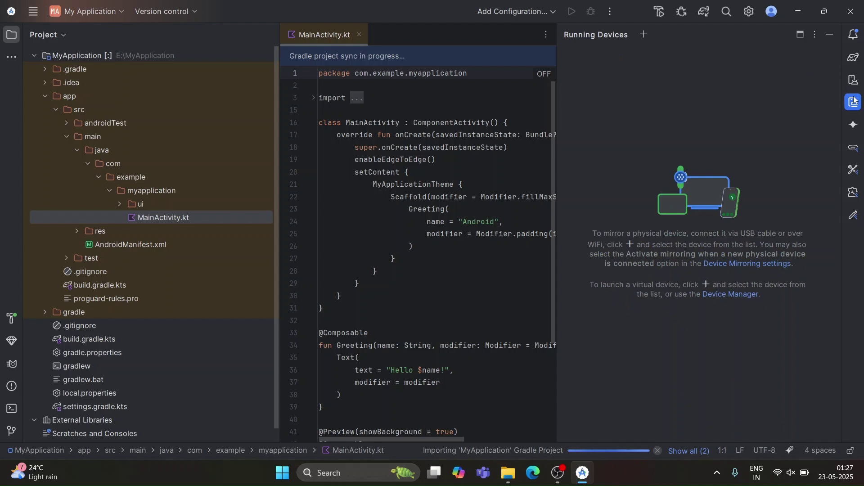
left_click(645, 35)
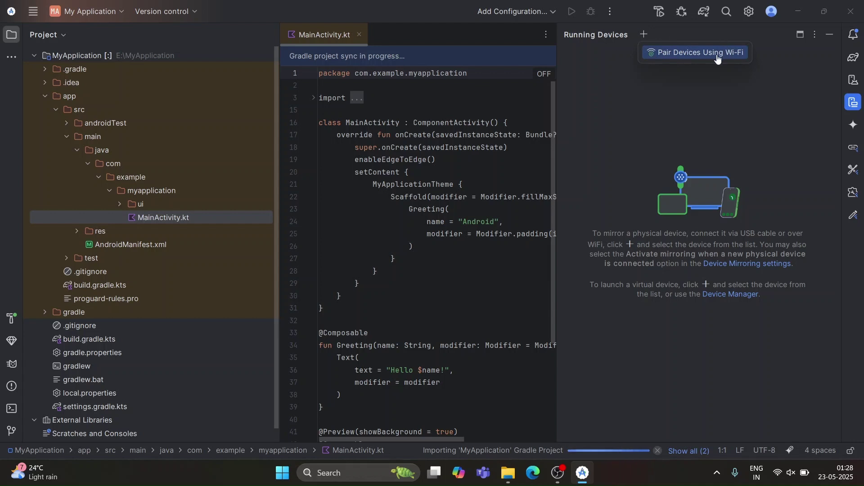
Step: Start creating a virtual device in Device Manager with the Medium Phone profile, and continue to its configuration
left_click(855, 89)
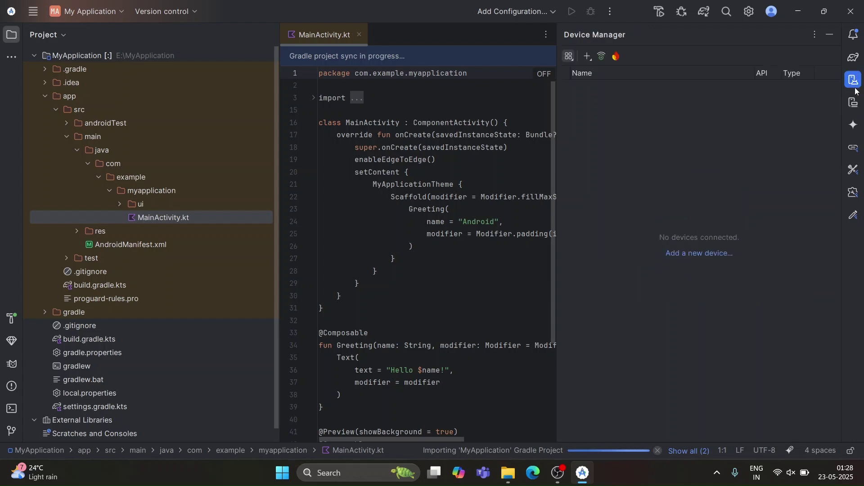
left_click(587, 56)
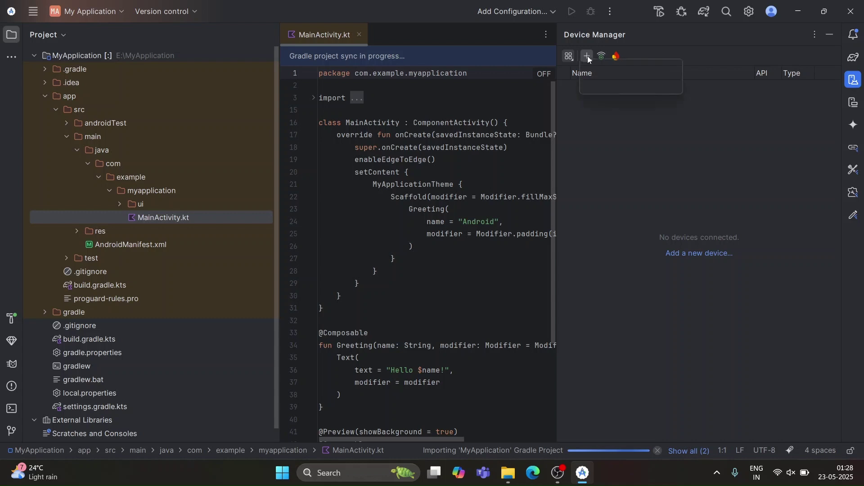
left_click(603, 69)
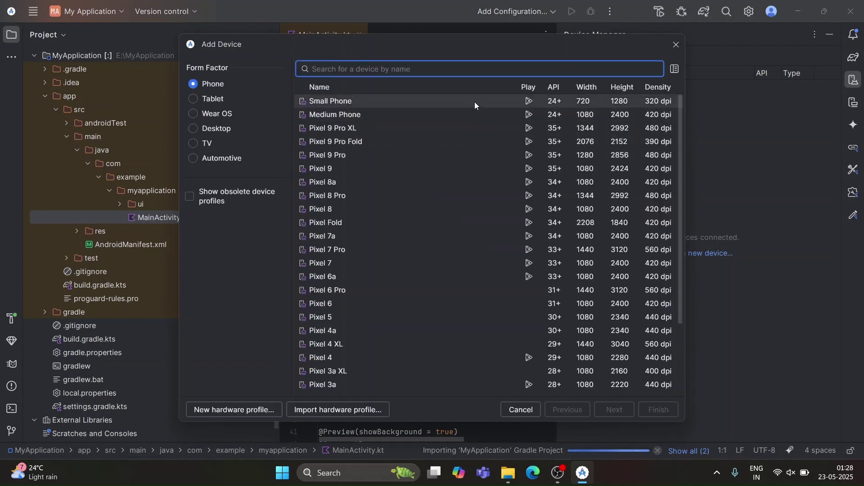
left_click(497, 113)
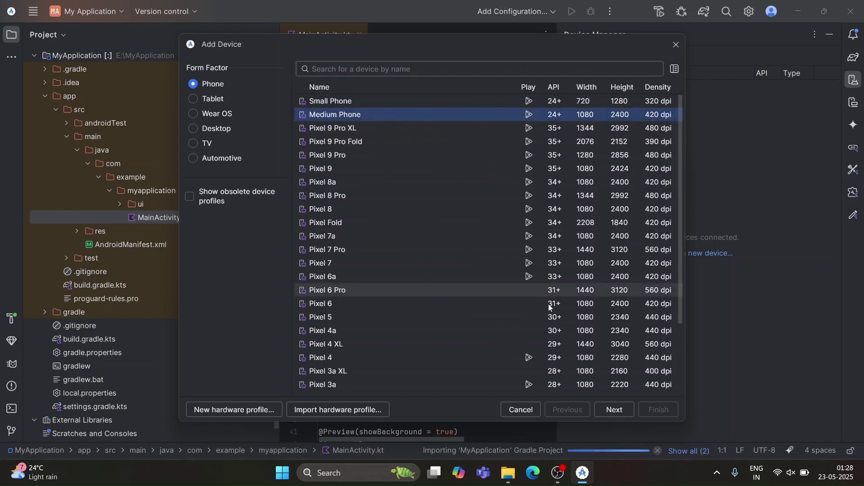
left_click(609, 411)
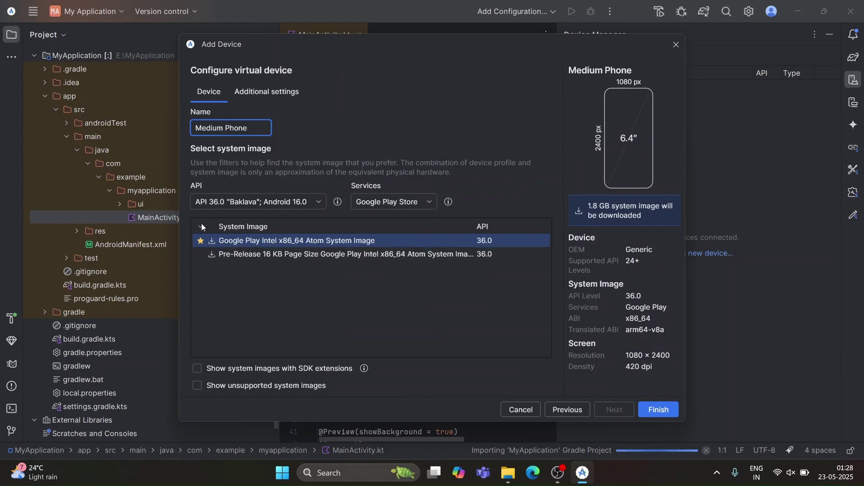
Step: Download the Google Play Intel x86_64 Atom System Image for API 36.0 and finish creating the Medium Phone virtual device
left_click(214, 240)
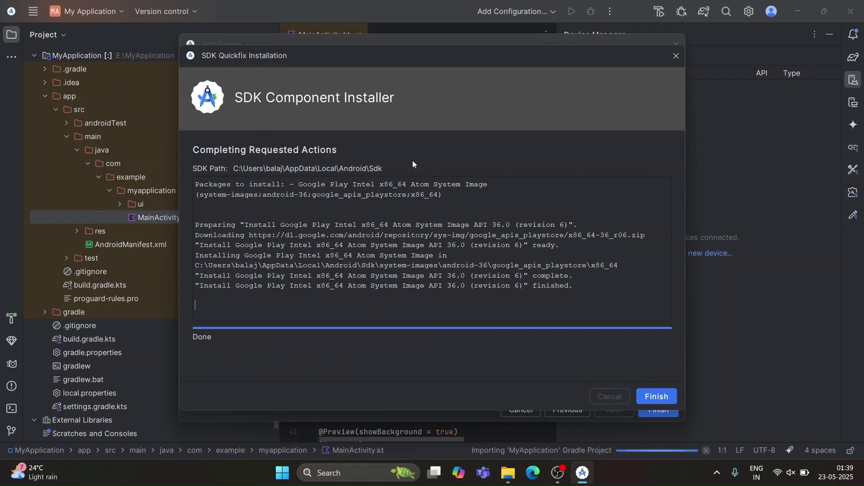
left_click(657, 396)
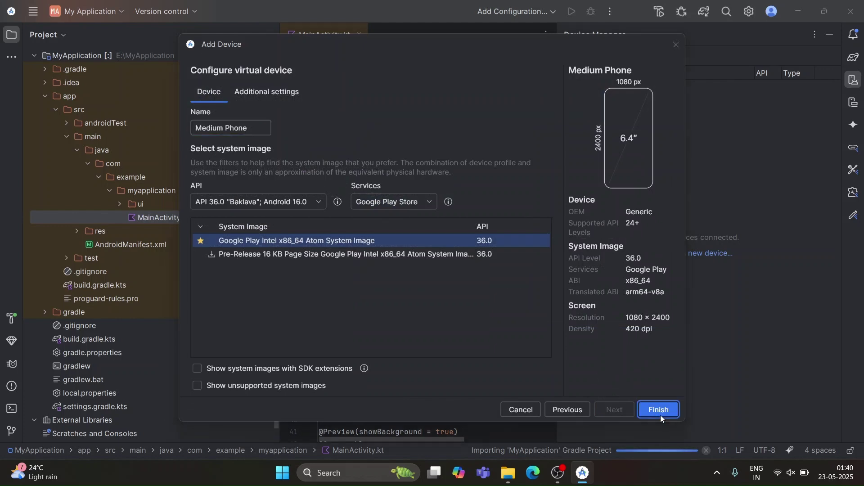
left_click(661, 415)
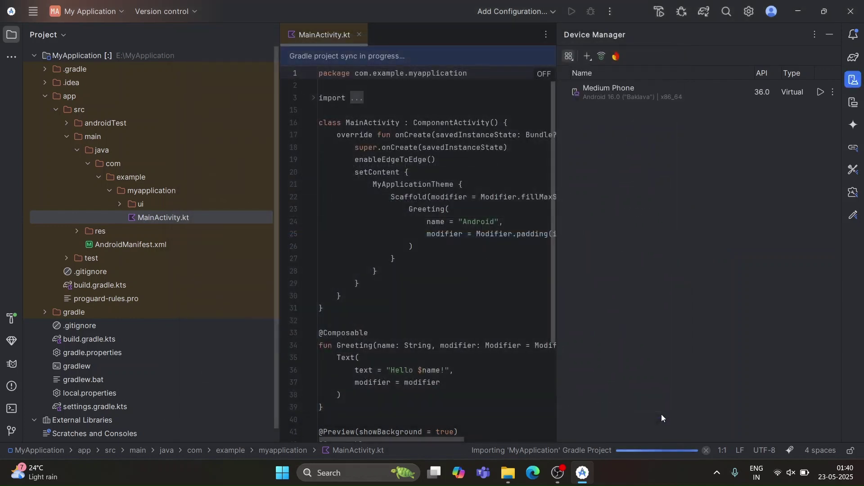
Step: Launch the Medium Phone virtual device with a wider Running Devices pane, and run the app on it
left_click(821, 94)
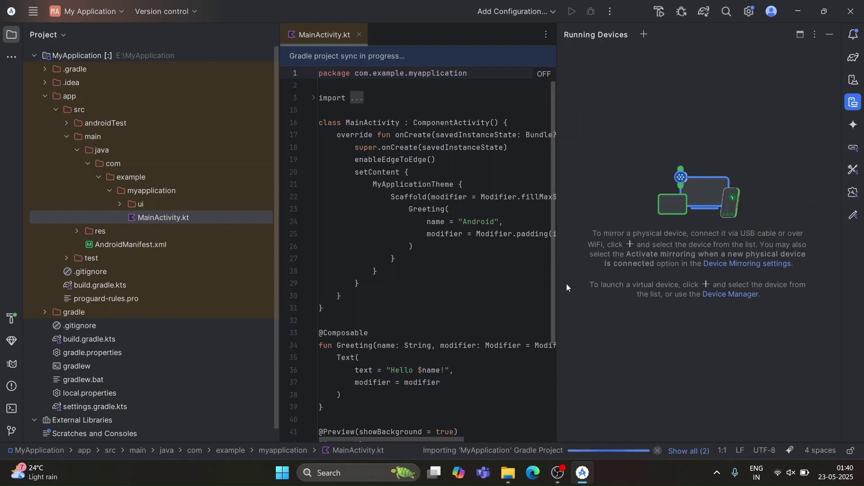
left_click_drag(557, 280, 538, 280)
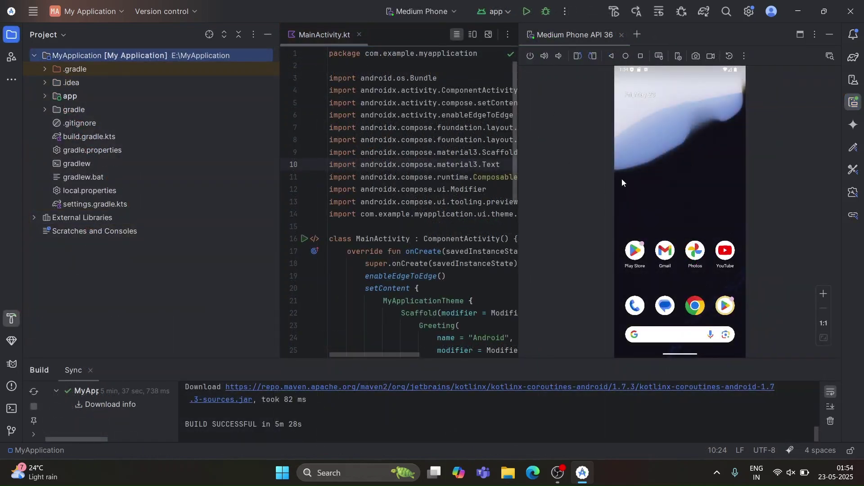
left_click(526, 13)
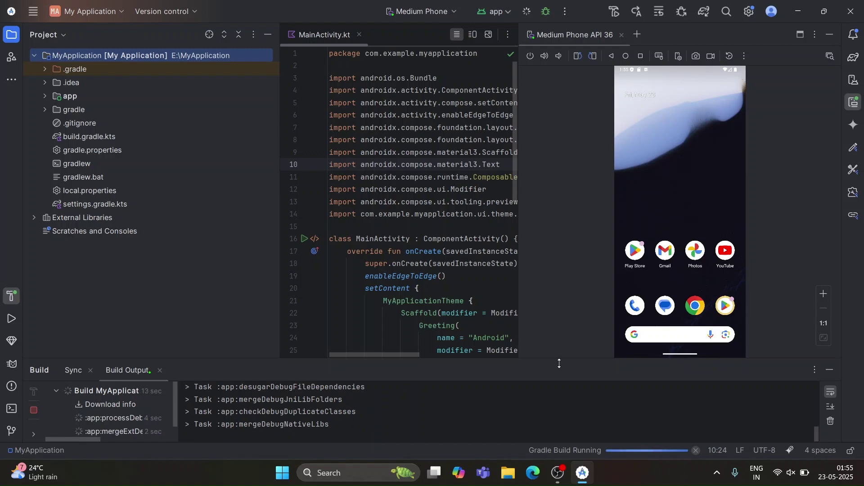
Step: Enlarge the build output to follow the Gradle build, and shrink it again to give the emulator more room
left_click_drag(559, 364, 573, 236)
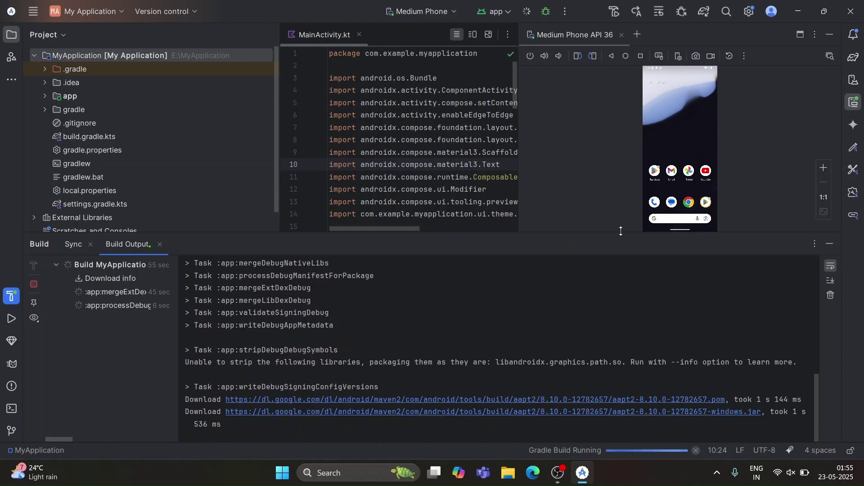
left_click_drag(625, 233, 627, 272)
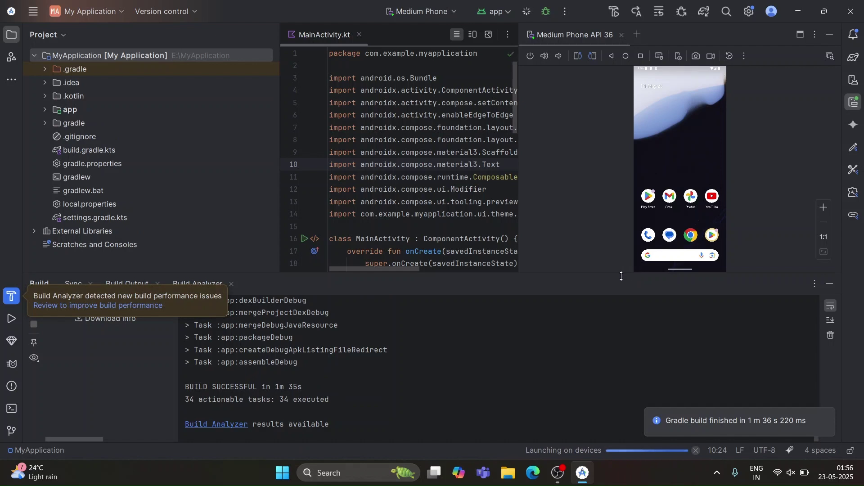
left_click_drag(622, 276, 656, 384)
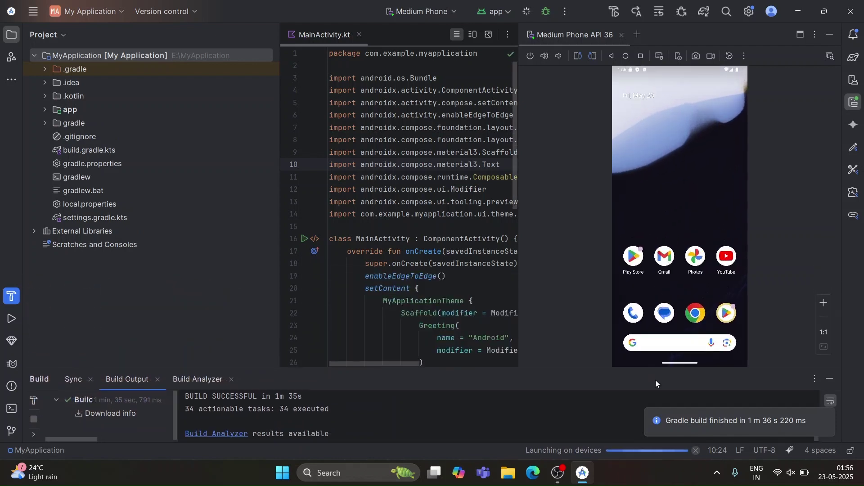
left_click(827, 414)
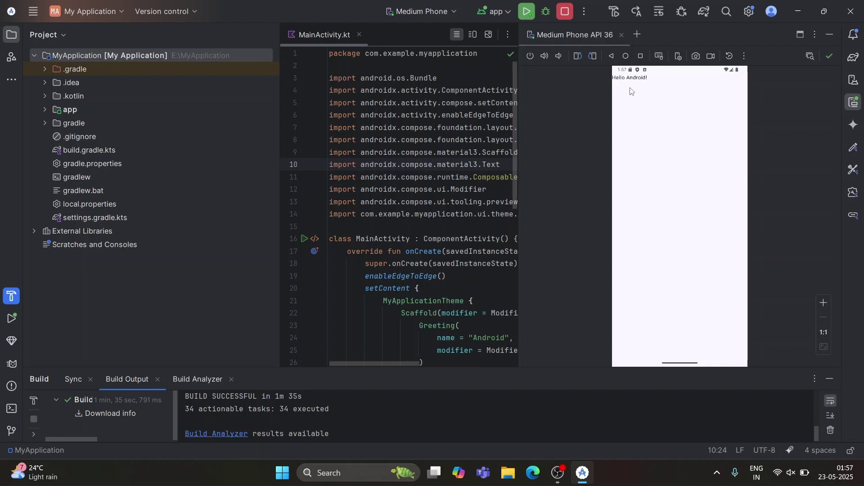
Step: Leave the running app for the emulator's home screen, and return the focus to the code in MainActivity.kt
left_click(632, 91)
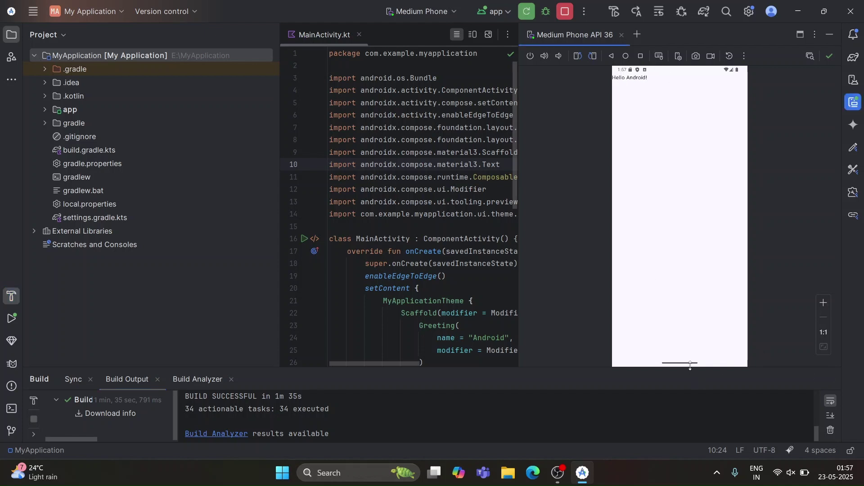
left_click_drag(684, 335, 680, 126)
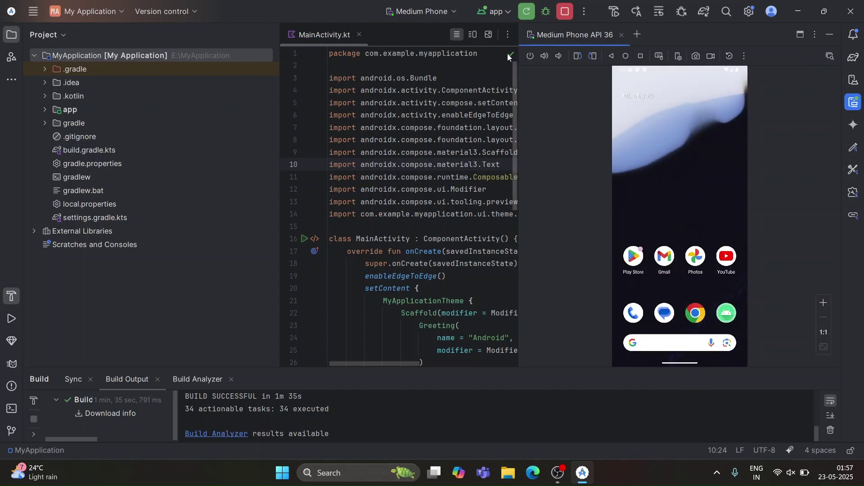
left_click(428, 189)
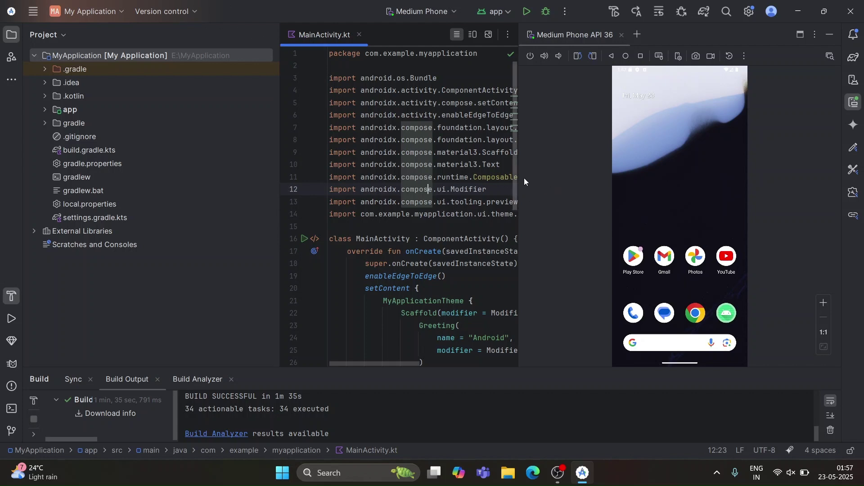
Step: View the installed apps in the emulator's app drawer, and show the Windows desktop
left_click_drag(710, 321, 691, 240)
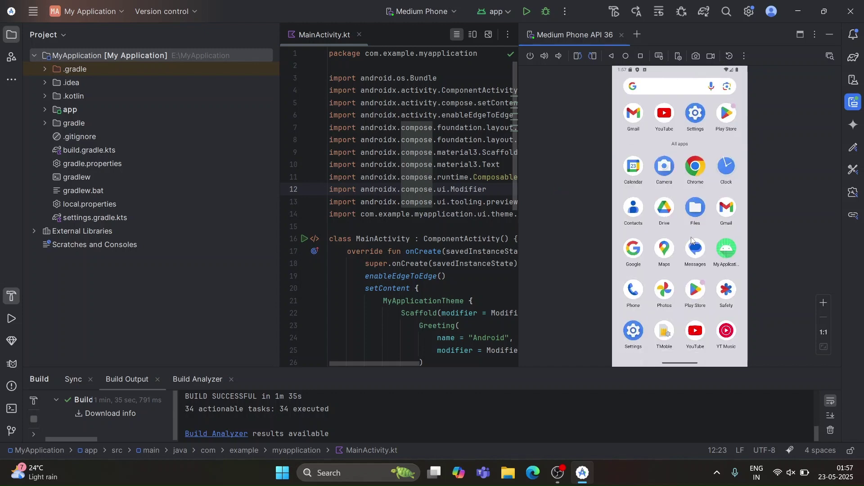
left_click_drag(694, 187, 734, 324)
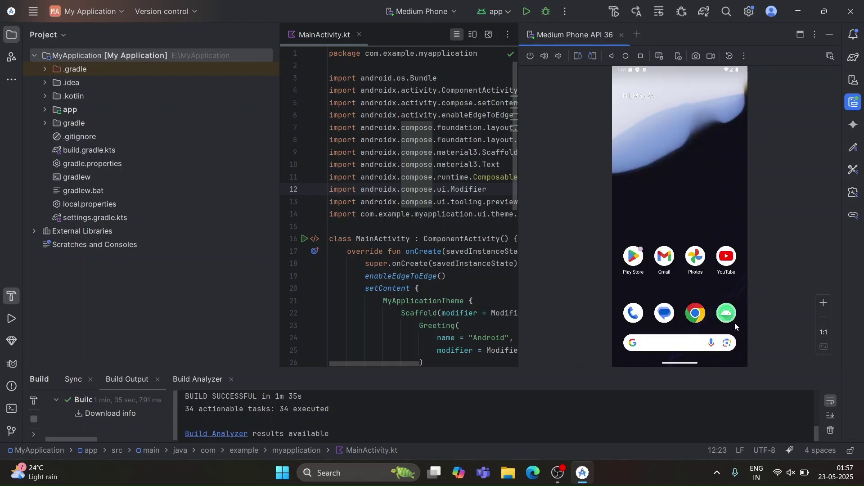
left_click_drag(707, 252, 676, 90)
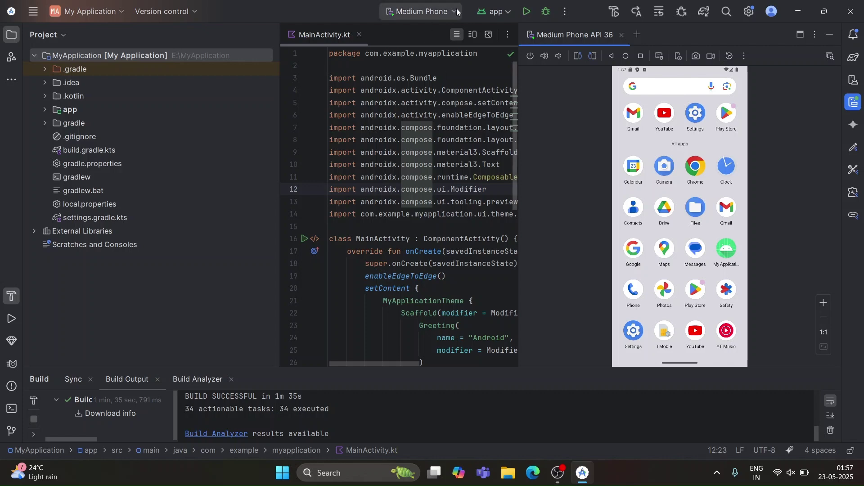
key("super+d")
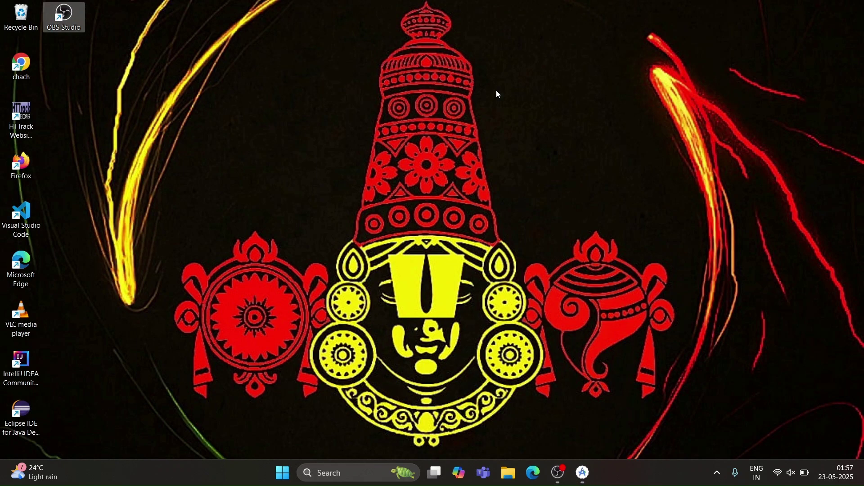